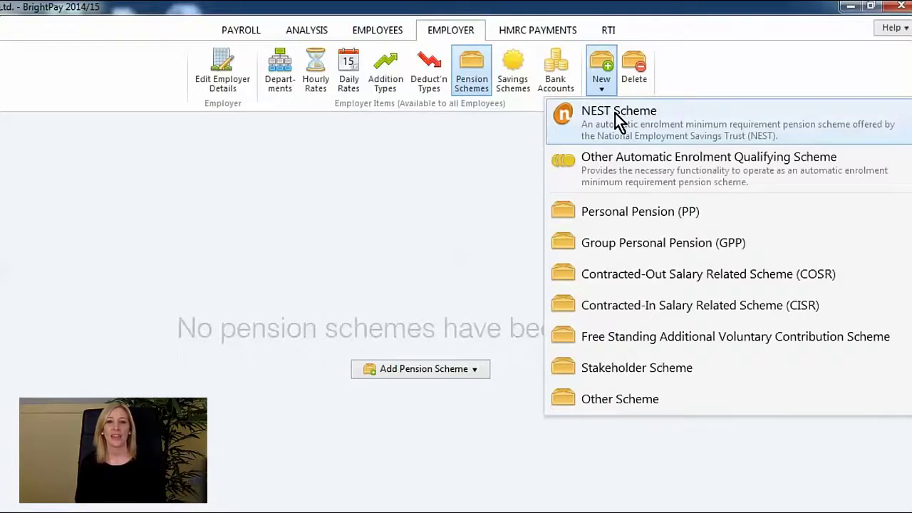
Step: Add a new NEST pension scheme and enter the employer reference supplied at NEST sign-up
{"action": "left_click", "coordinate": [615, 113]}
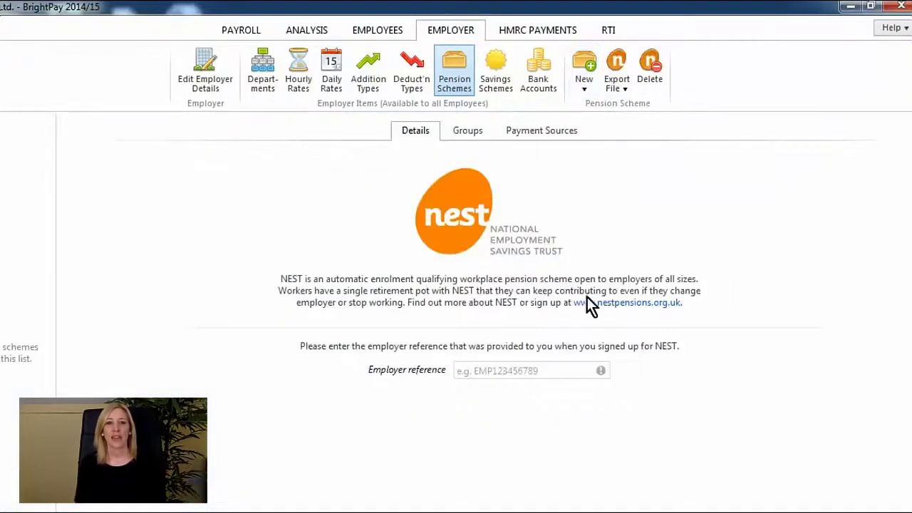
{"action": "left_click", "coordinate": [578, 369]}
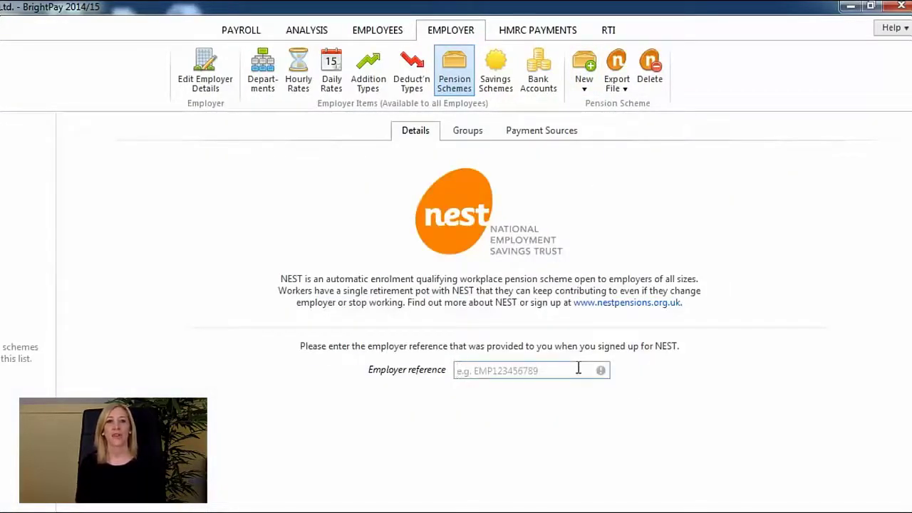
{"action": "type", "text": "emp"}
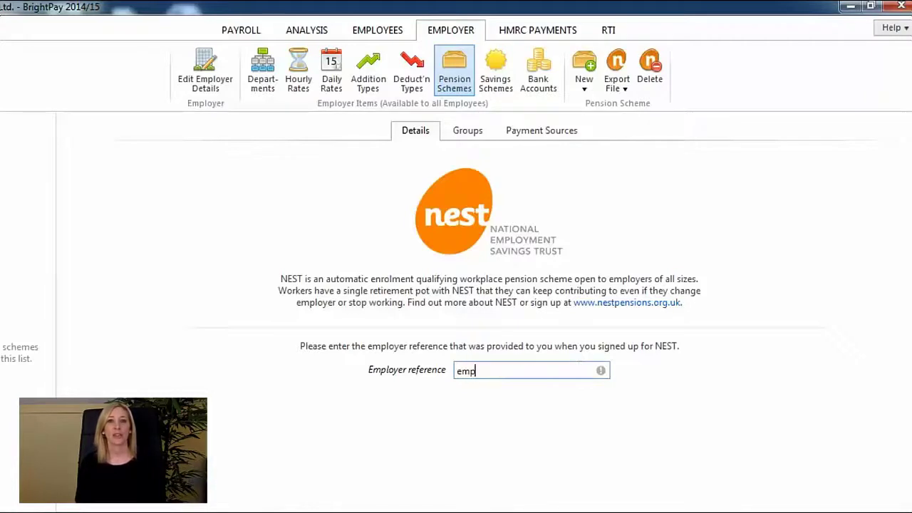
{"action": "type", "text": "123456789"}
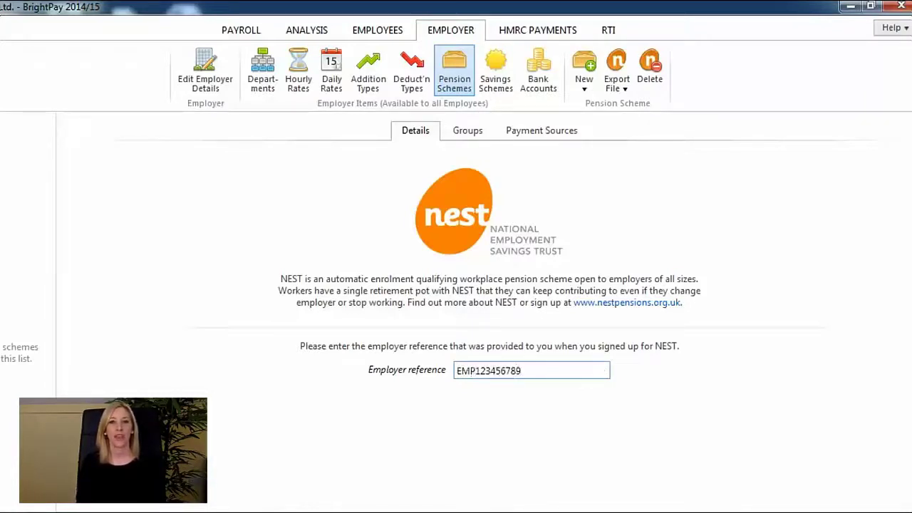
Step: Name the NEST scheme's group Group1 and its payment source Ps1
{"action": "left_click", "coordinate": [462, 130]}
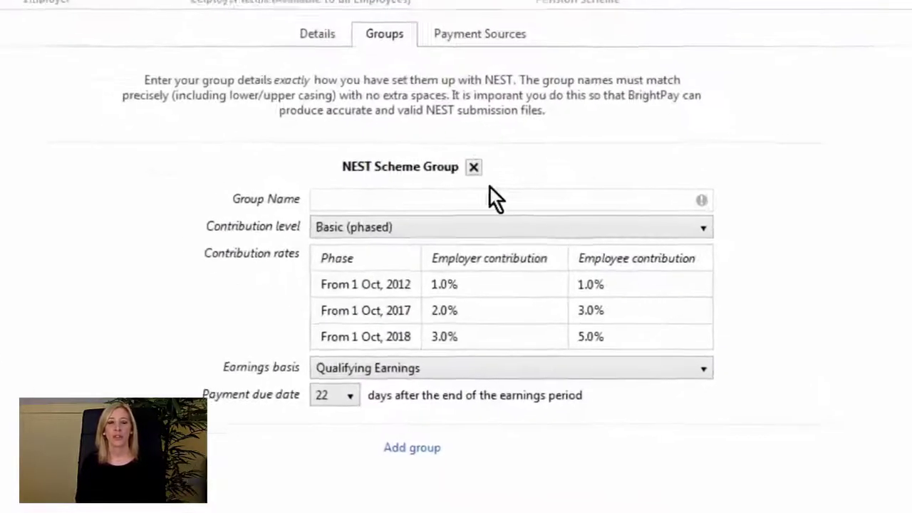
{"action": "left_click", "coordinate": [534, 236]}
{"action": "type", "text": "Group1"}
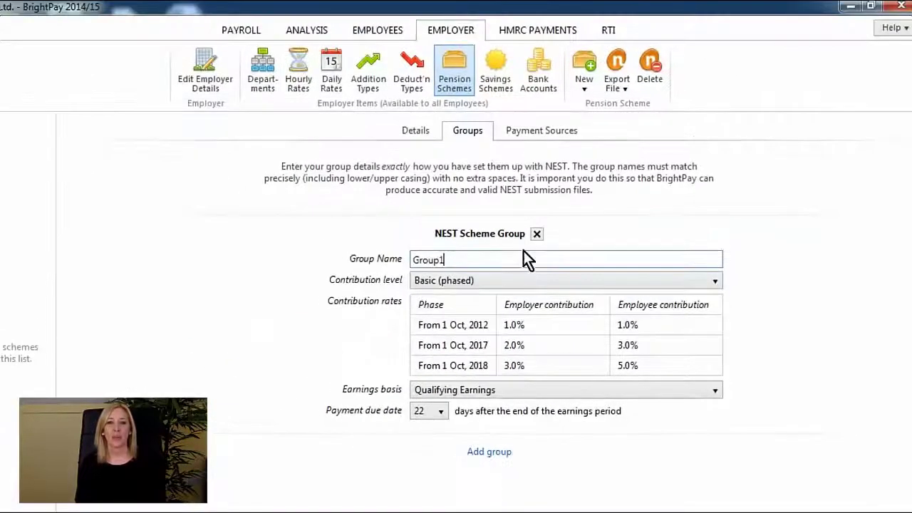
{"action": "left_click", "coordinate": [530, 131]}
{"action": "left_click", "coordinate": [511, 241]}
{"action": "type", "text": "Ps1"}
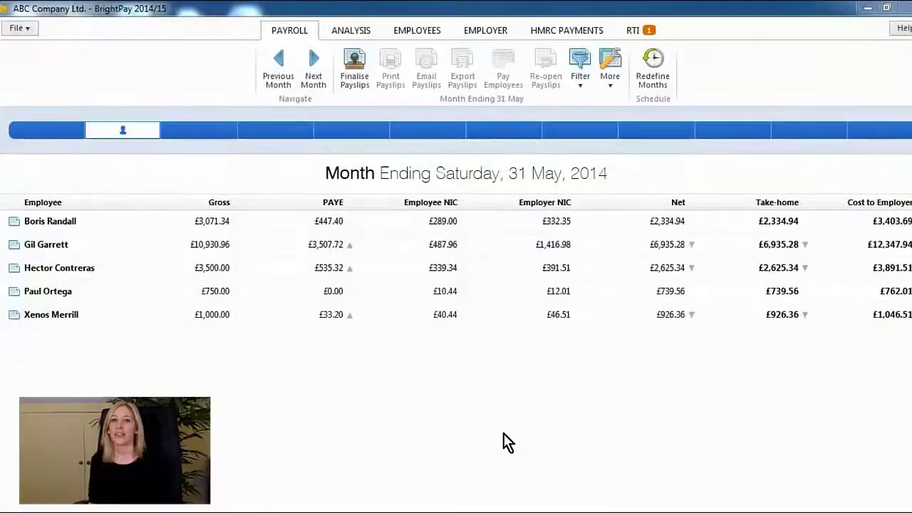
Step: Enrol the first listed employee in the NEST Scheme 'Group1' group with payment source Ps1, from the May payslip's enrolment alert
{"action": "left_click", "coordinate": [69, 221]}
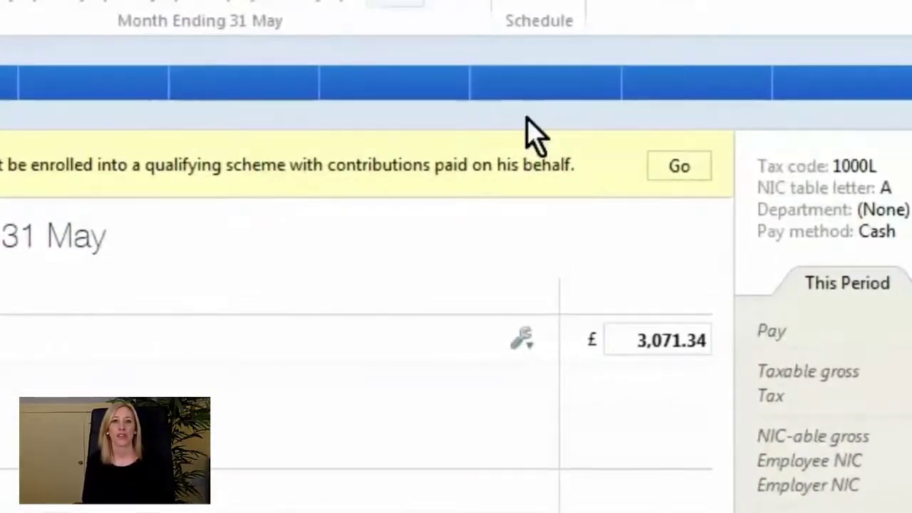
{"action": "left_click", "coordinate": [698, 168]}
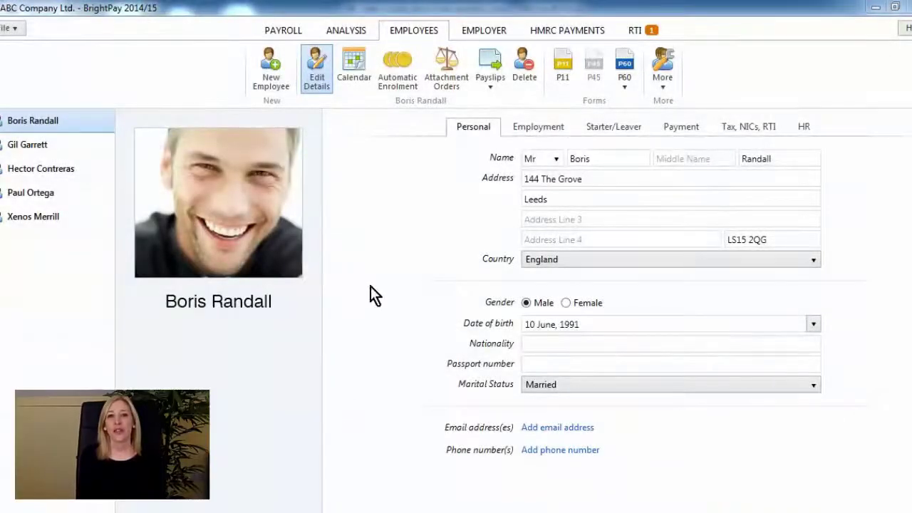
{"action": "left_click", "coordinate": [394, 72]}
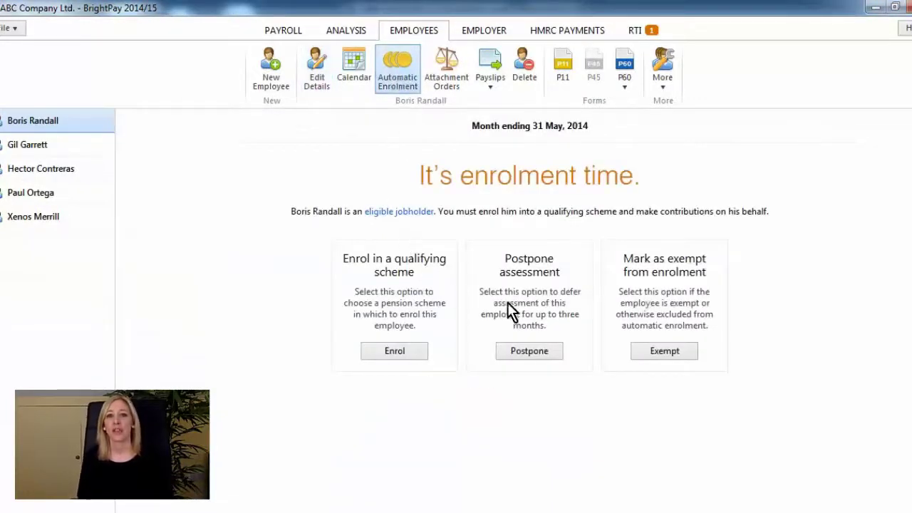
{"action": "left_click", "coordinate": [394, 352]}
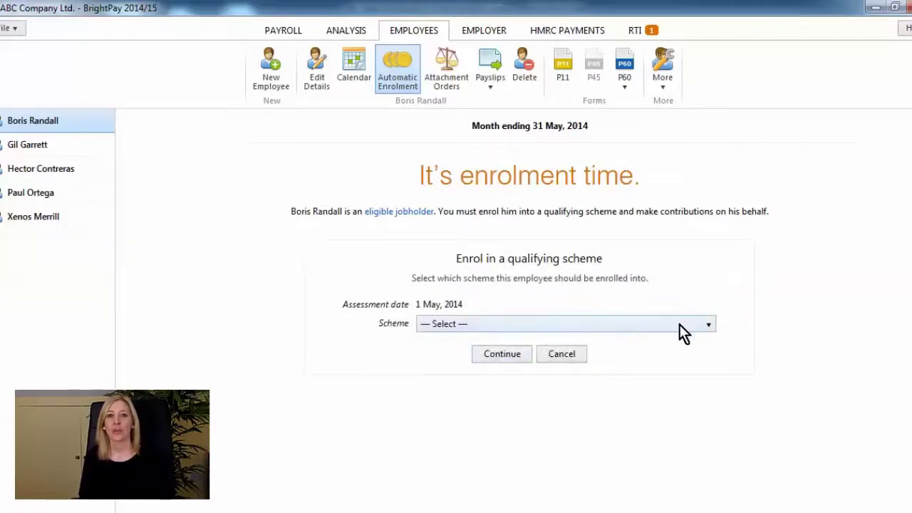
{"action": "left_click", "coordinate": [706, 327]}
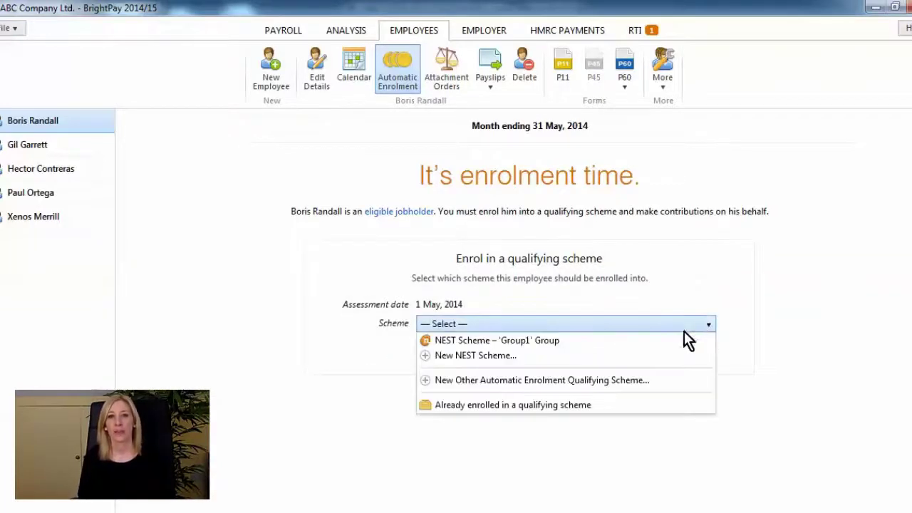
{"action": "left_click", "coordinate": [579, 344]}
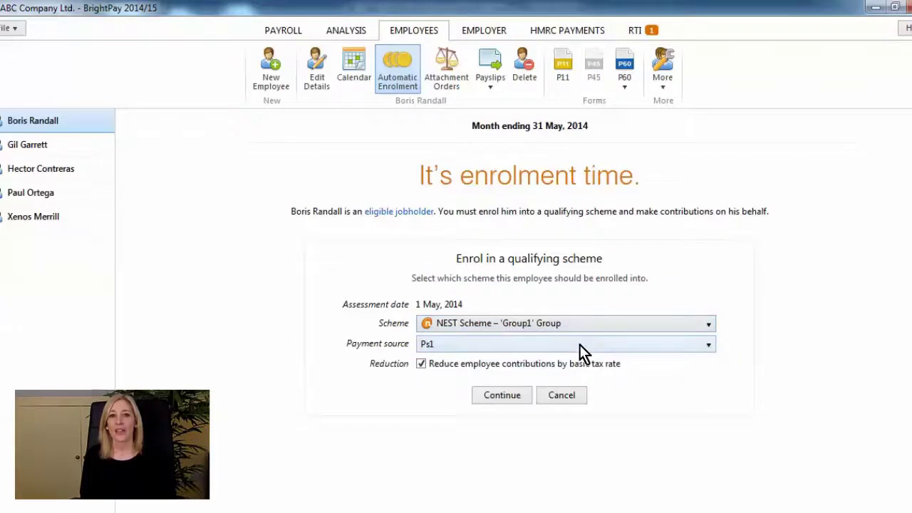
{"action": "left_click", "coordinate": [495, 395]}
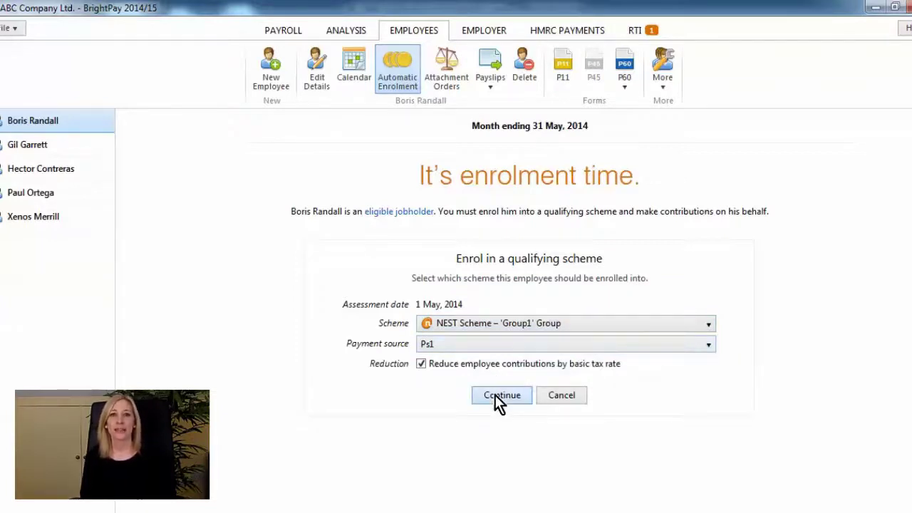
{"action": "left_click", "coordinate": [442, 325]}
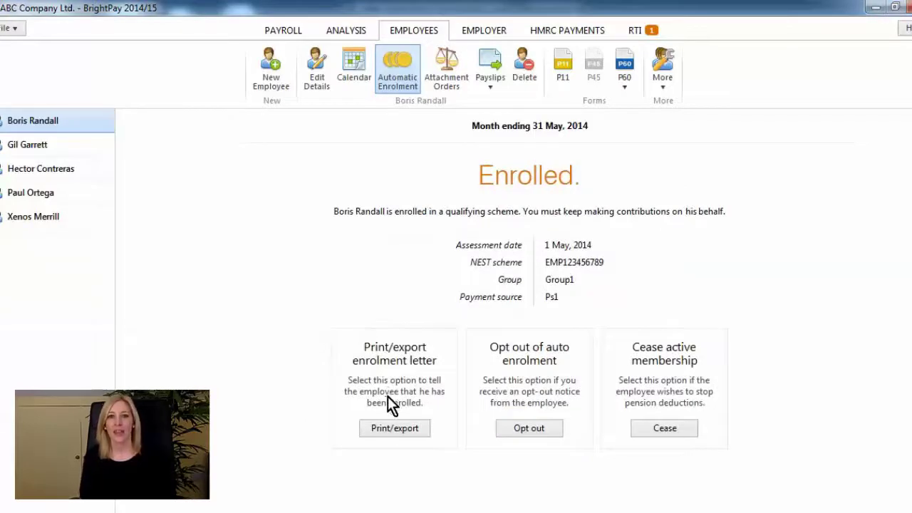
Step: Preview the employee's enrolment letter dated 26 March, 2014 and read through its pages
{"action": "left_click", "coordinate": [384, 428]}
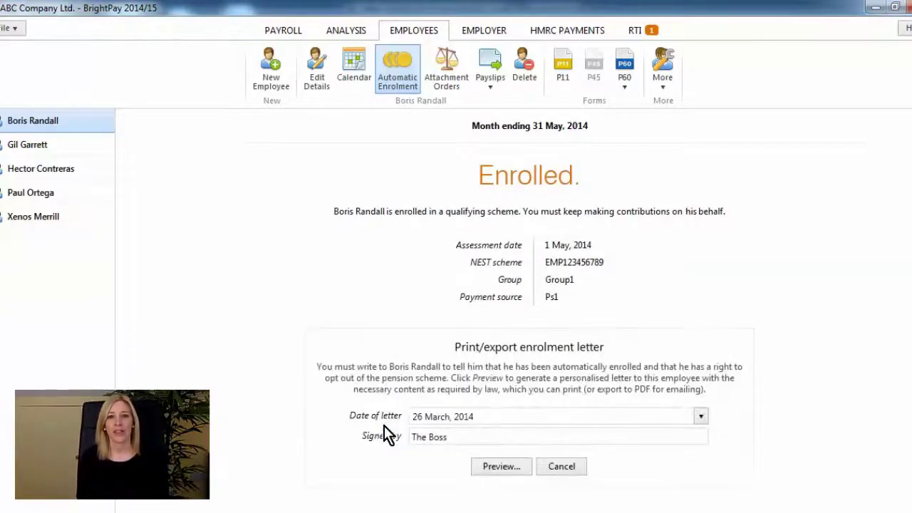
{"action": "left_click", "coordinate": [496, 467]}
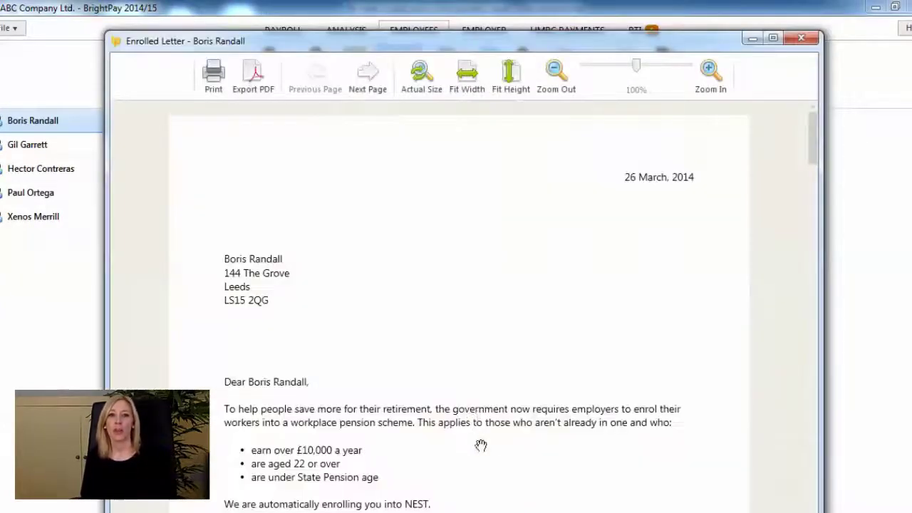
{"action": "scroll", "coordinate": [470, 308], "scroll_direction": "down", "scroll_amount": 8}
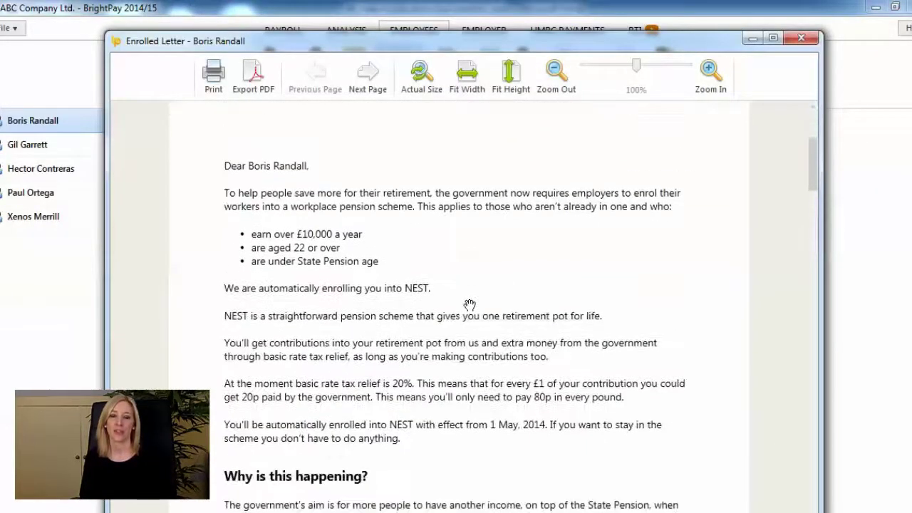
{"action": "scroll", "coordinate": [470, 305], "scroll_direction": "down", "scroll_amount": 15}
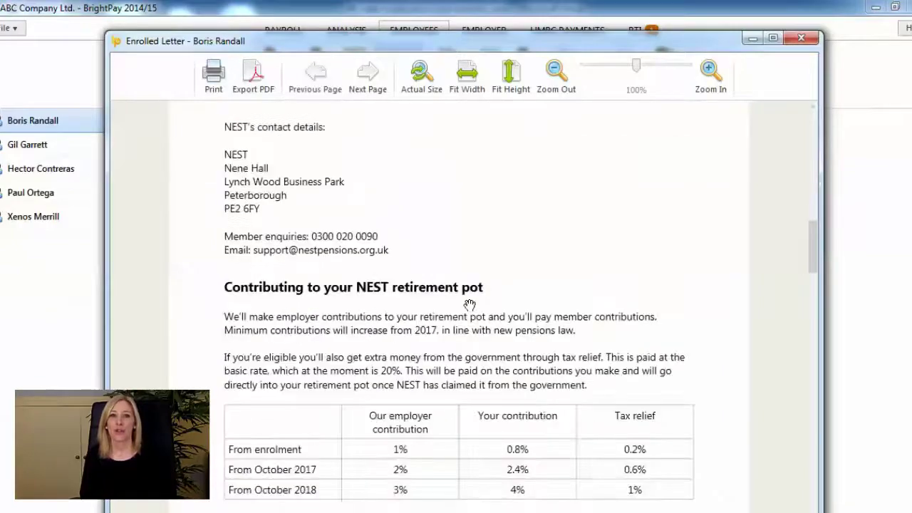
{"action": "scroll", "coordinate": [469, 305], "scroll_direction": "down", "scroll_amount": 20}
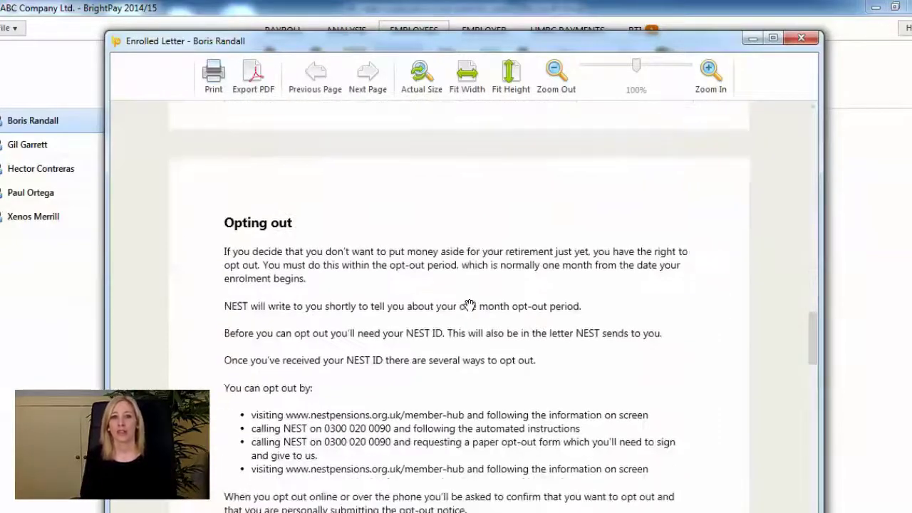
{"action": "scroll", "coordinate": [470, 305], "scroll_direction": "down", "scroll_amount": 18}
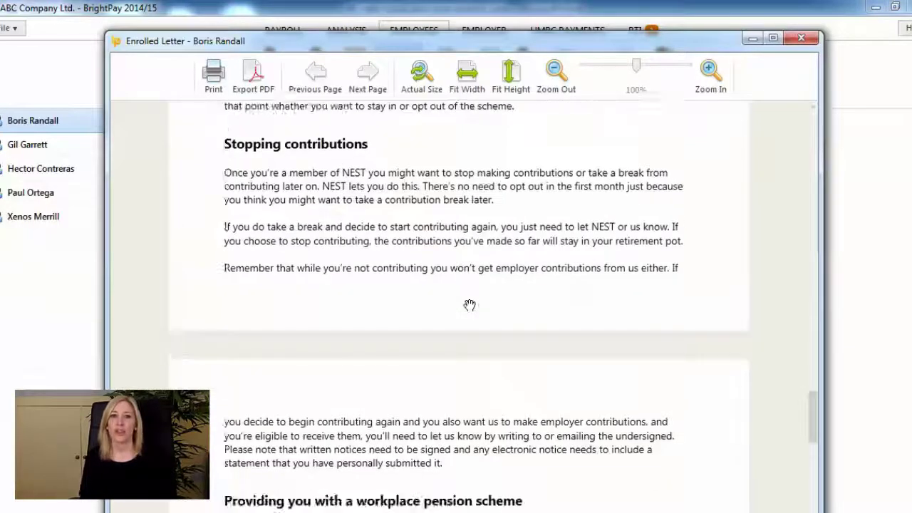
{"action": "scroll", "coordinate": [470, 305], "scroll_direction": "up", "scroll_amount": 3}
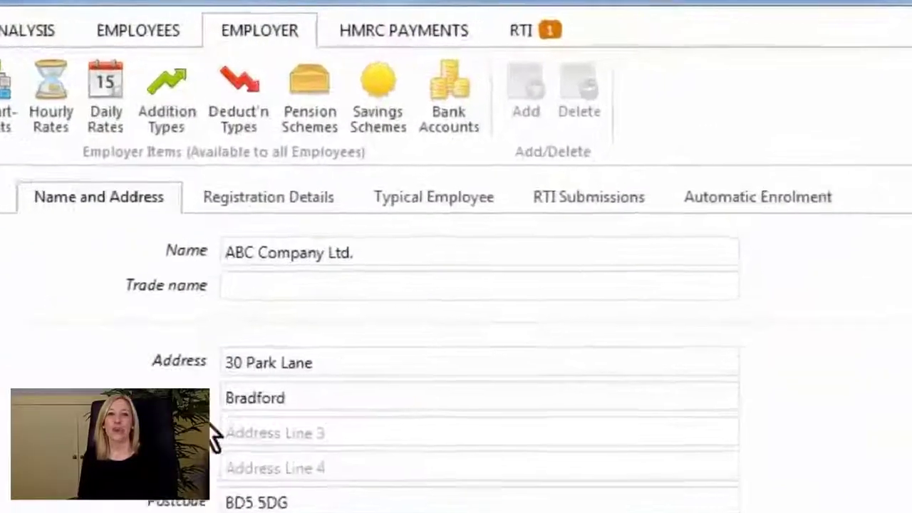
Step: Export the NEST scheme's enrolment CSV file with all listed employees included
{"action": "left_click", "coordinate": [146, 146]}
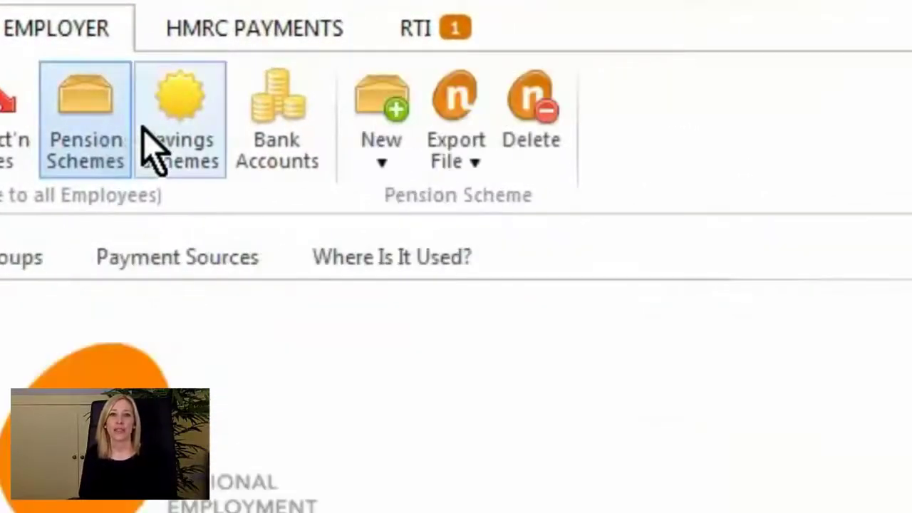
{"action": "left_click", "coordinate": [463, 161]}
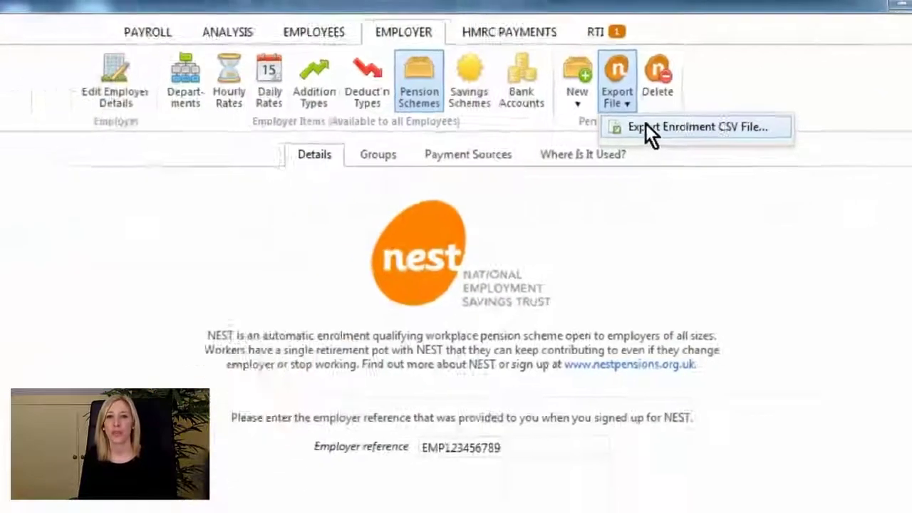
{"action": "left_click", "coordinate": [650, 128]}
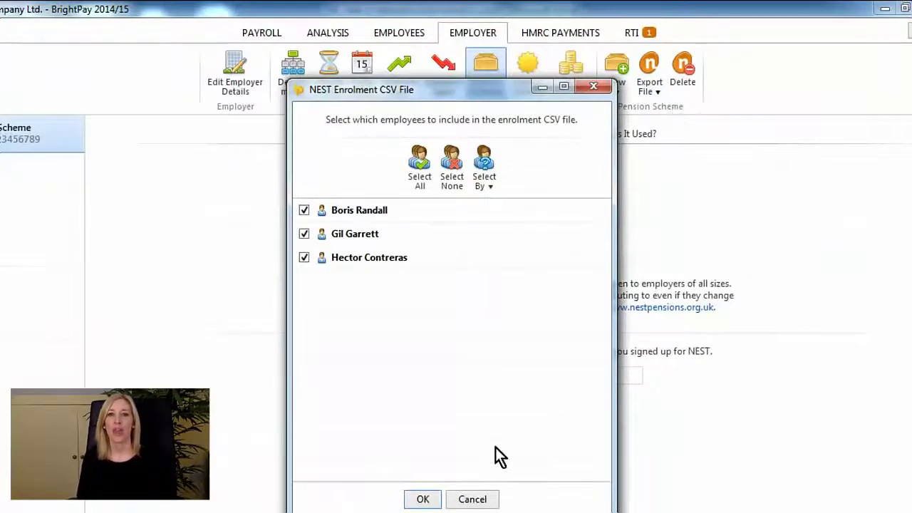
{"action": "left_click", "coordinate": [425, 497]}
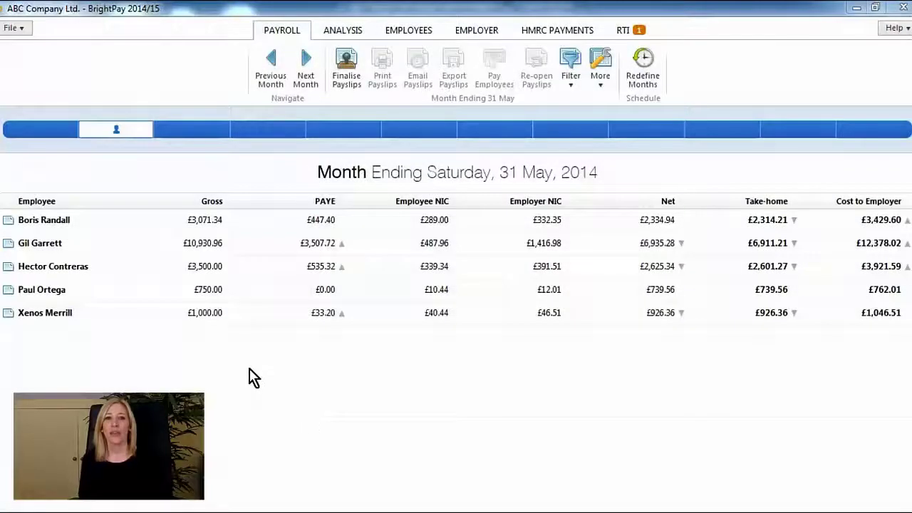
Step: Check the first employee's pension contributions for May and finalise all employees' payslips with pay date 31 May, 2014
{"action": "left_click", "coordinate": [106, 222]}
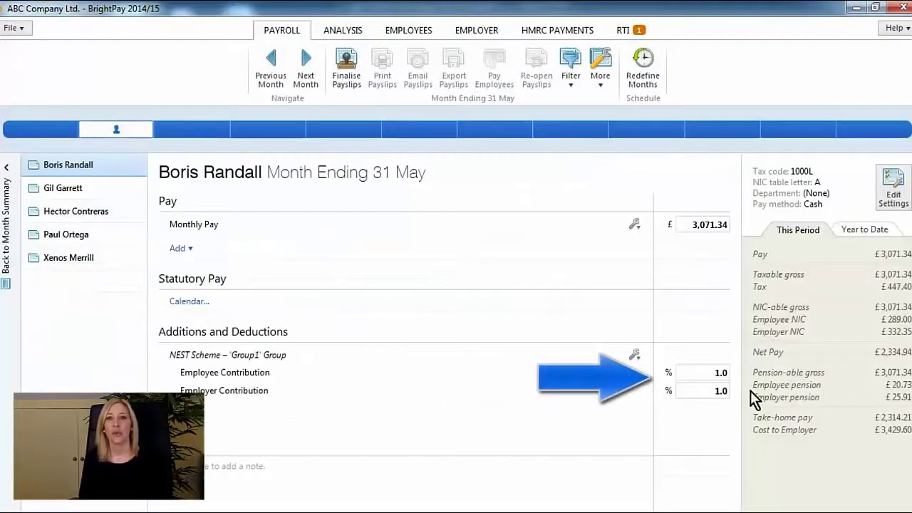
{"action": "left_click", "coordinate": [346, 68]}
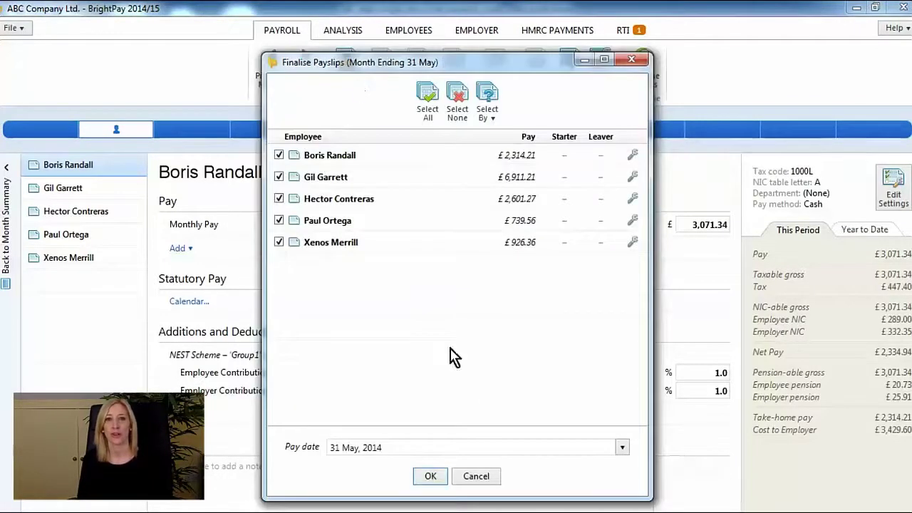
{"action": "left_click", "coordinate": [443, 474]}
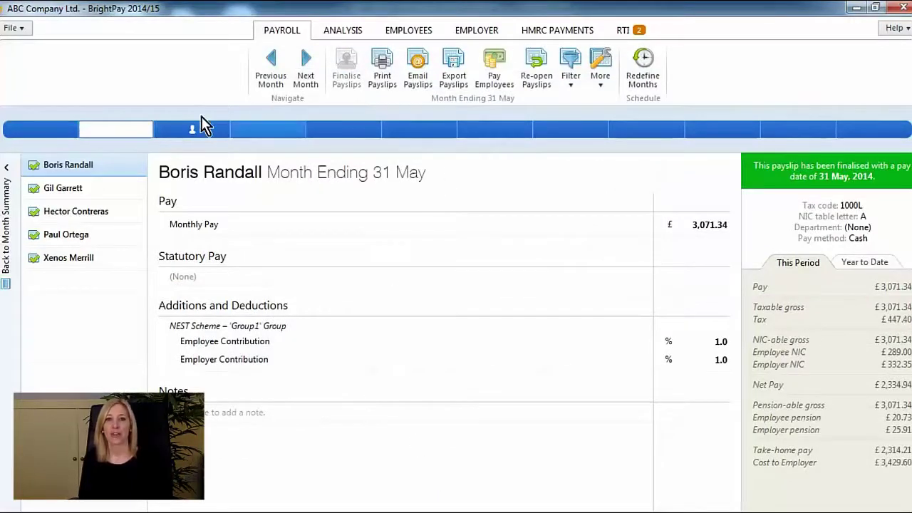
Step: Preview the printed May payslips in the BrightPay - Two Per Page - A4 Blank layout, then close the preview and print dialog
{"action": "left_click", "coordinate": [381, 71]}
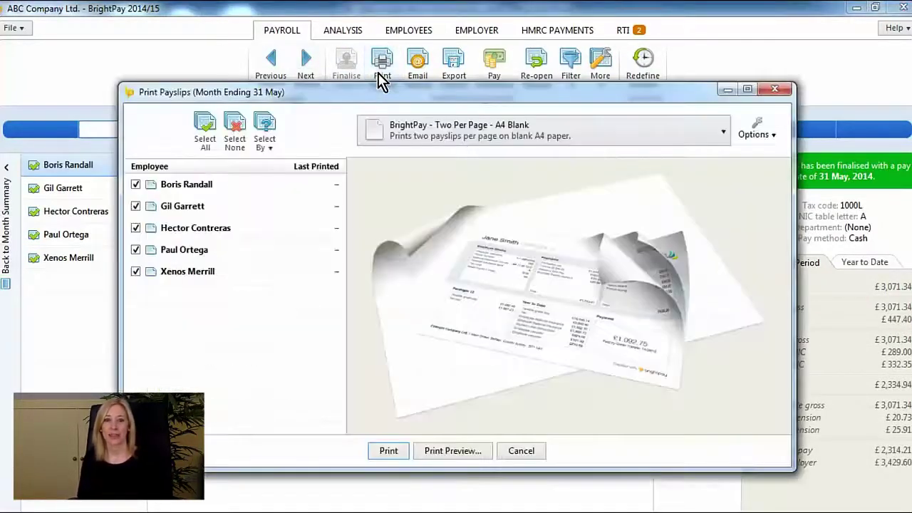
{"action": "left_click", "coordinate": [451, 453]}
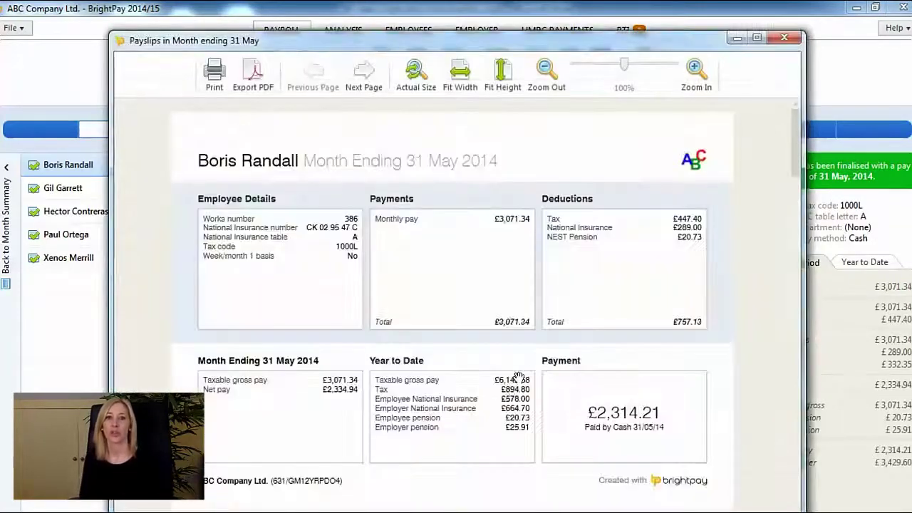
{"action": "scroll", "coordinate": [526, 367], "scroll_direction": "down", "scroll_amount": 1}
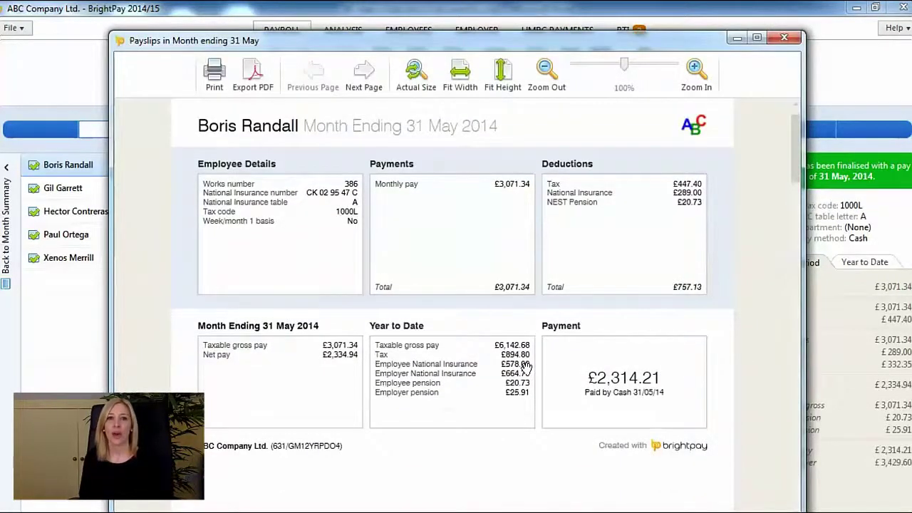
{"action": "left_click", "coordinate": [781, 36]}
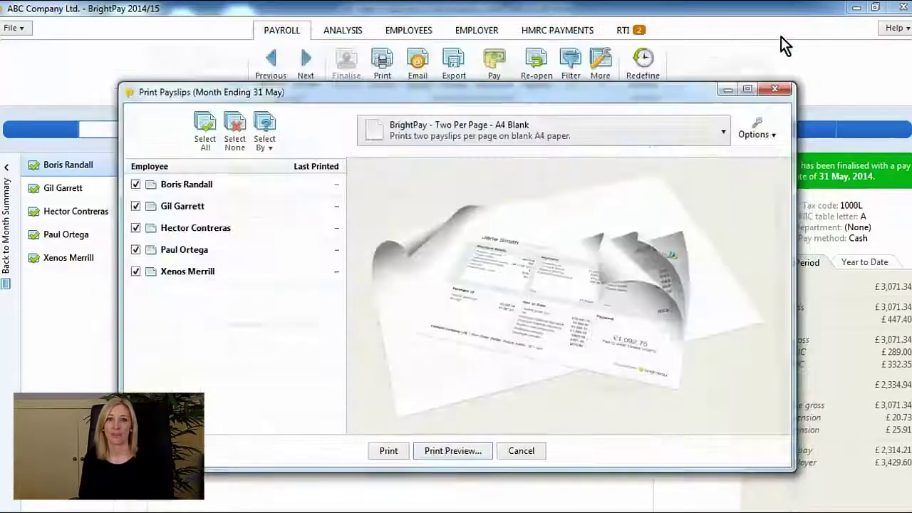
{"action": "left_click", "coordinate": [774, 90]}
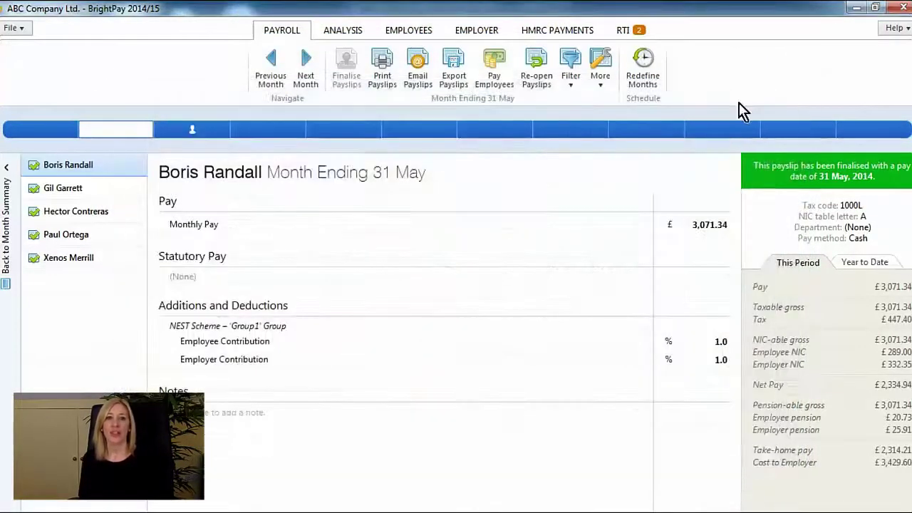
Step: Export the NEST scheme's contributions CSV file for Month 2 (Ending 31 May) with all listed employees included
{"action": "left_click", "coordinate": [489, 30]}
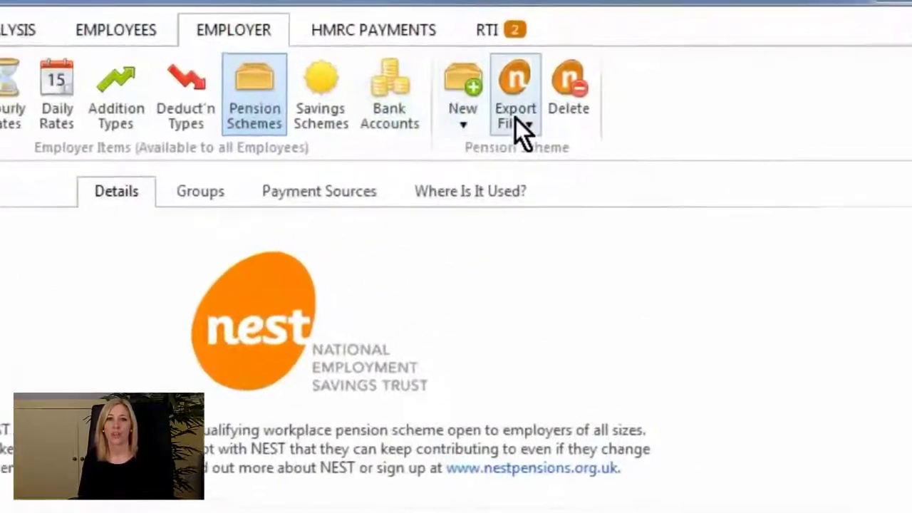
{"action": "left_click", "coordinate": [591, 106]}
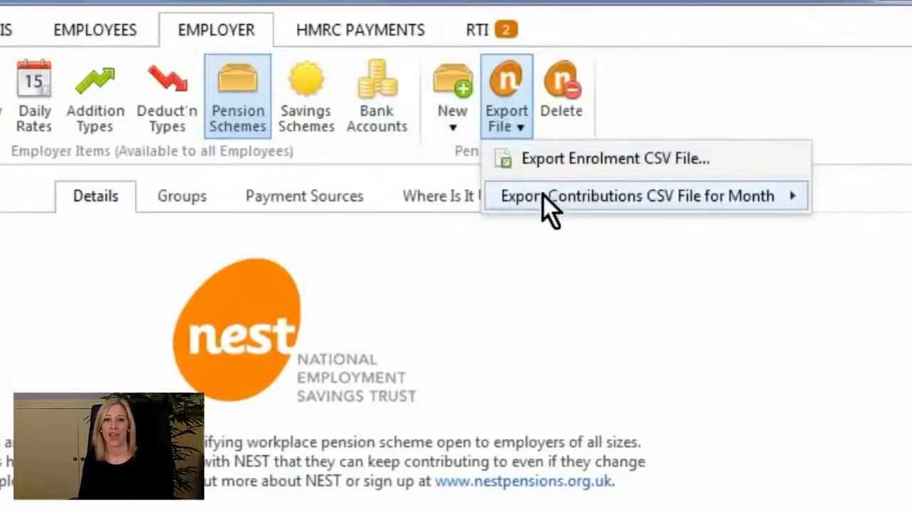
{"action": "mouse_move", "coordinate": [542, 204]}
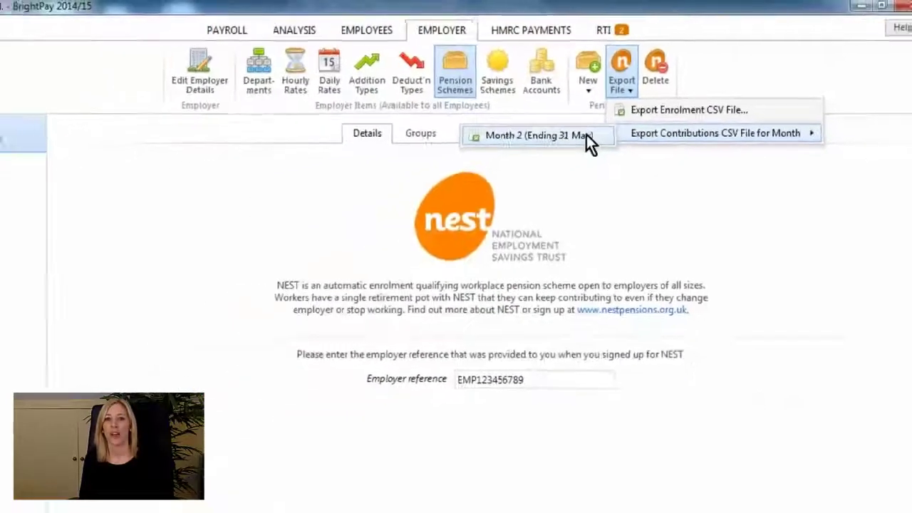
{"action": "left_click", "coordinate": [499, 175]}
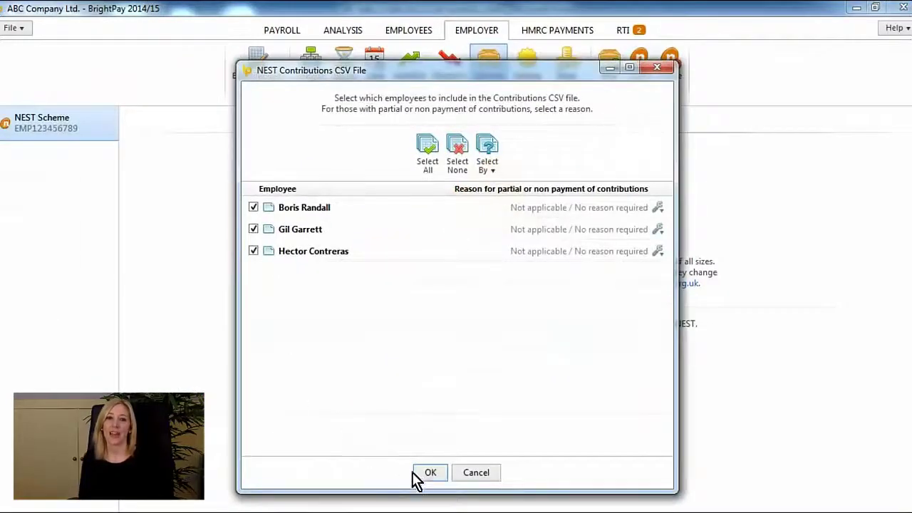
{"action": "left_click", "coordinate": [428, 473]}
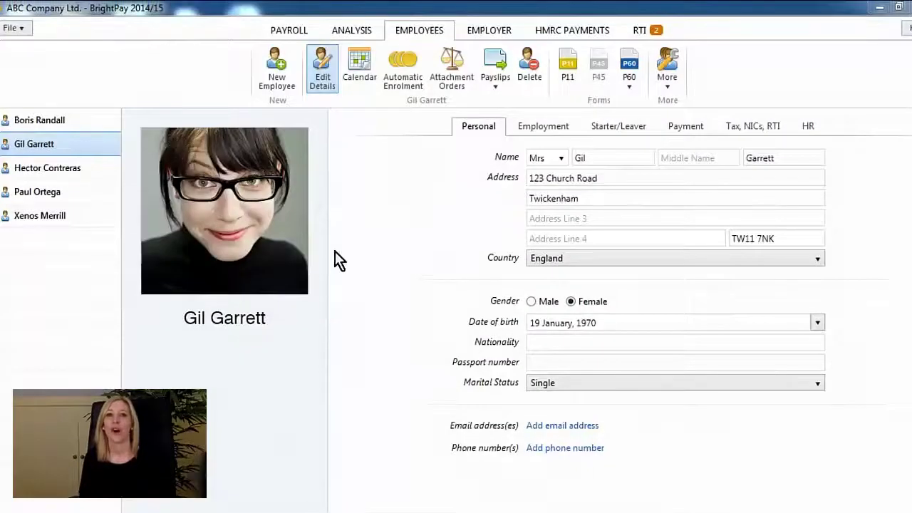
Step: Opt the second listed employee out of auto enrolment with opt-out reference A123, keeping the refund of contributions on the month three payslip
{"action": "left_click", "coordinate": [404, 65]}
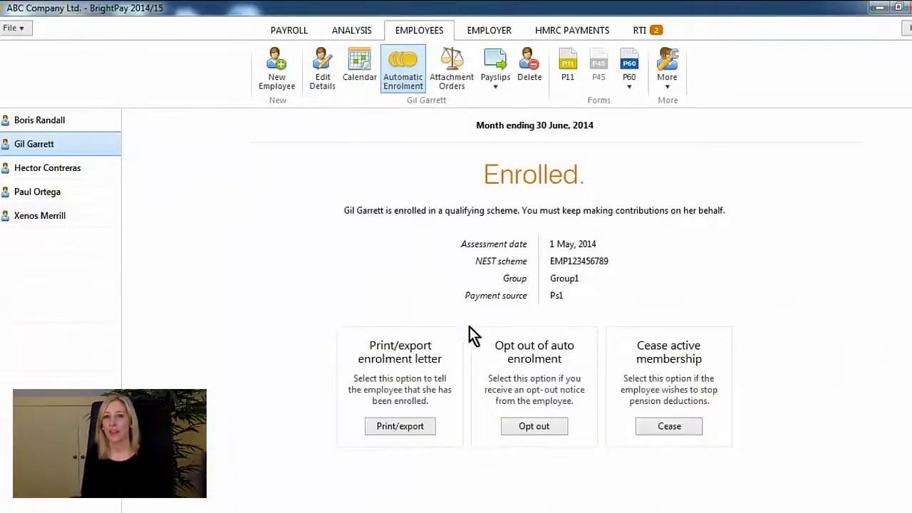
{"action": "left_click", "coordinate": [533, 426]}
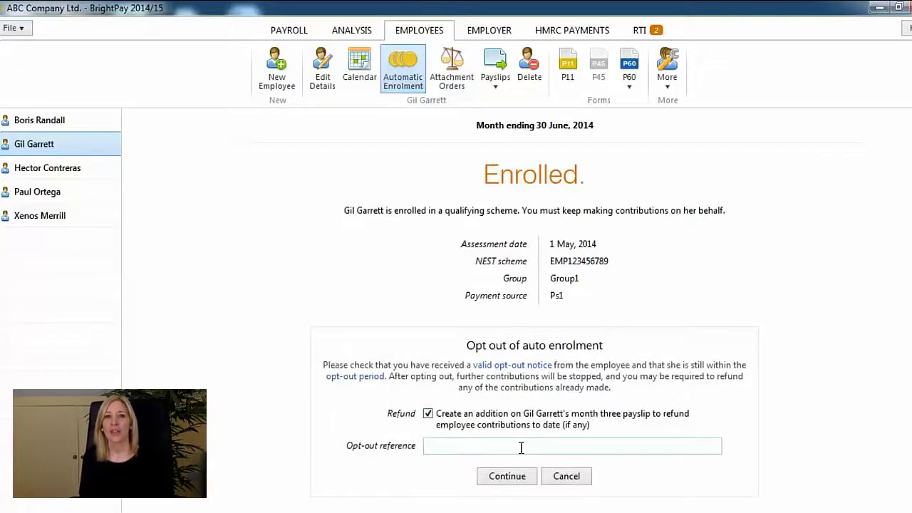
{"action": "left_click", "coordinate": [521, 446]}
{"action": "type", "text": "A123"}
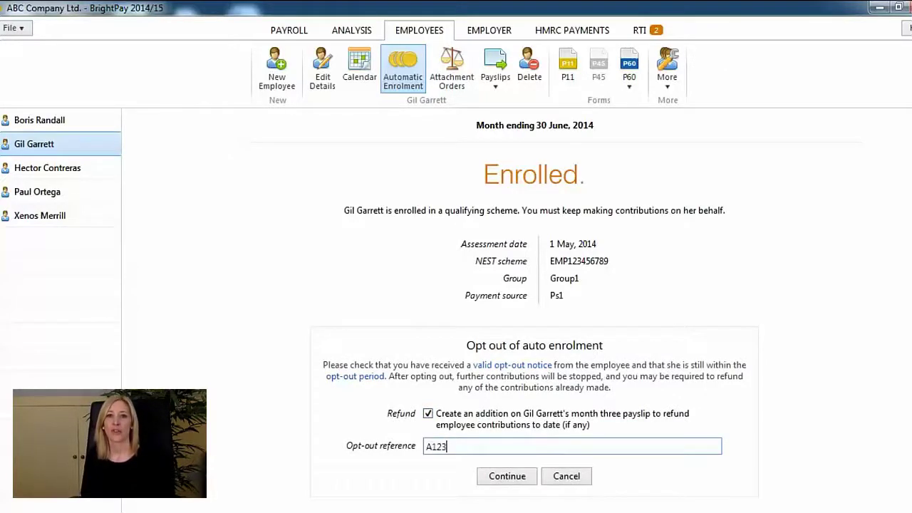
{"action": "left_click", "coordinate": [509, 474]}
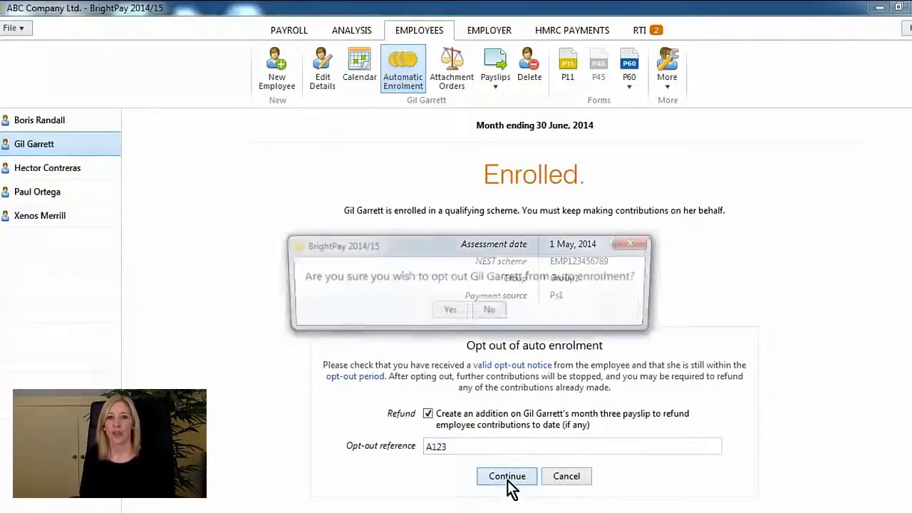
{"action": "left_click", "coordinate": [452, 311]}
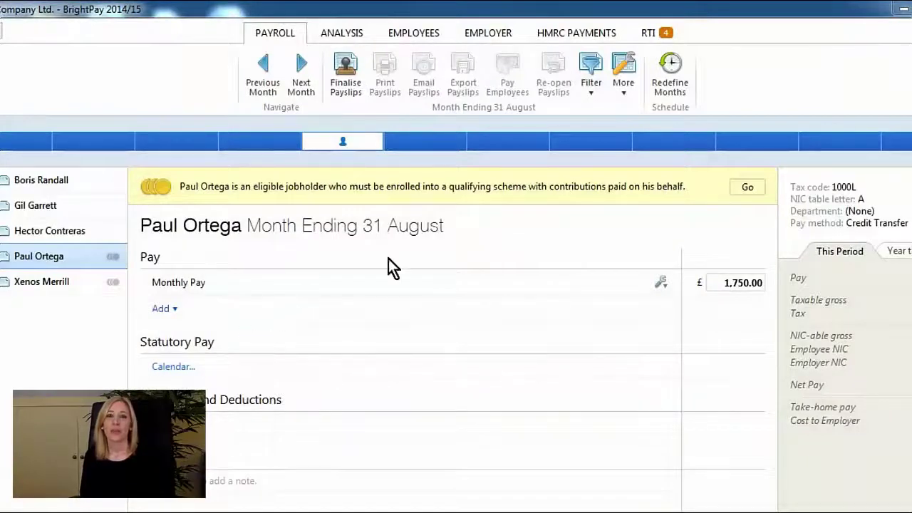
Step: Enrol the fourth listed employee, flagged as an eligible jobholder for August, in the NEST scheme with group Group1 and payment source Ps1
{"action": "left_click", "coordinate": [752, 190]}
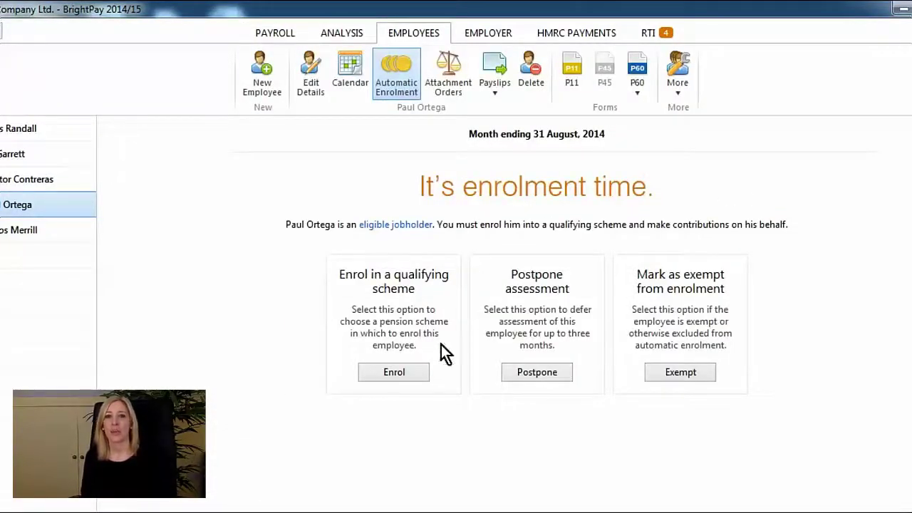
{"action": "left_click", "coordinate": [402, 374]}
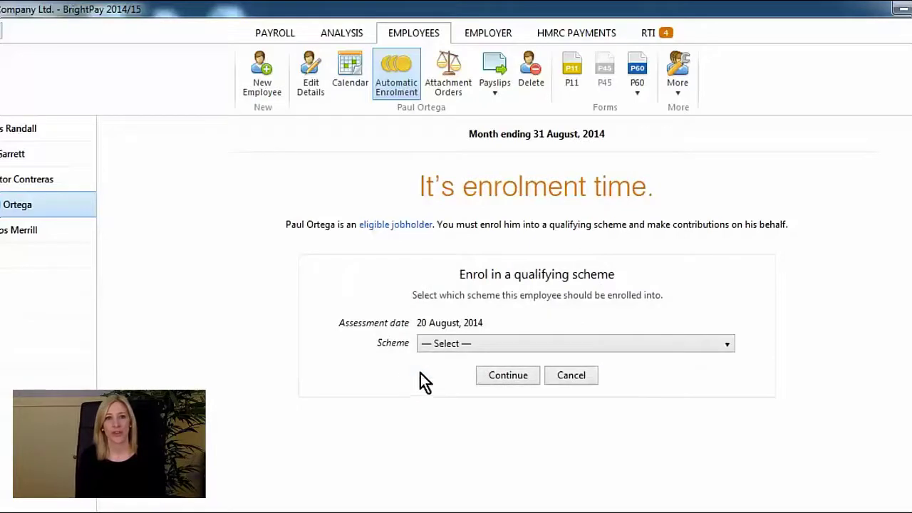
{"action": "left_click", "coordinate": [727, 345]}
{"action": "left_click", "coordinate": [571, 359]}
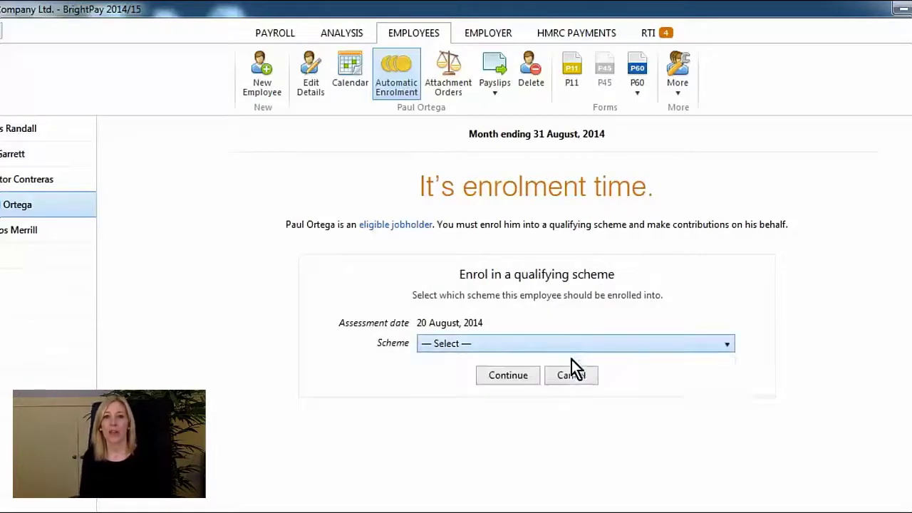
{"action": "left_click", "coordinate": [508, 424]}
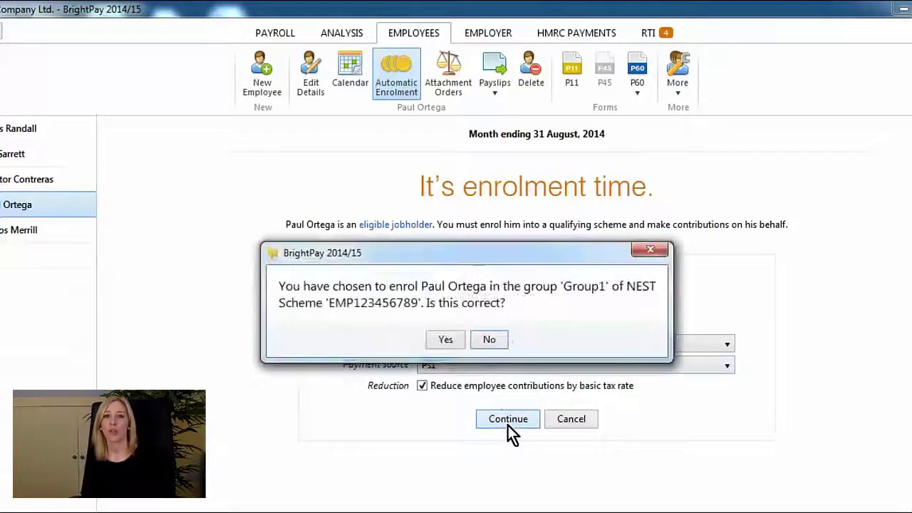
{"action": "left_click", "coordinate": [456, 340]}
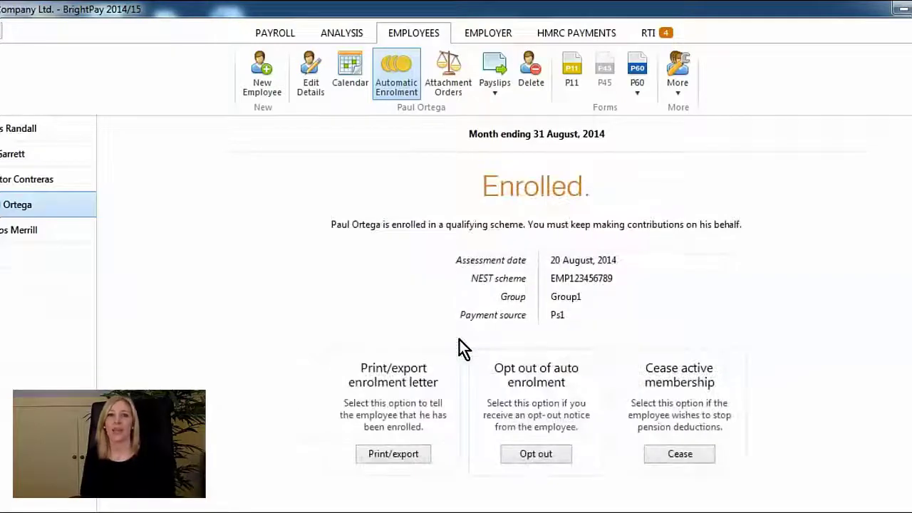